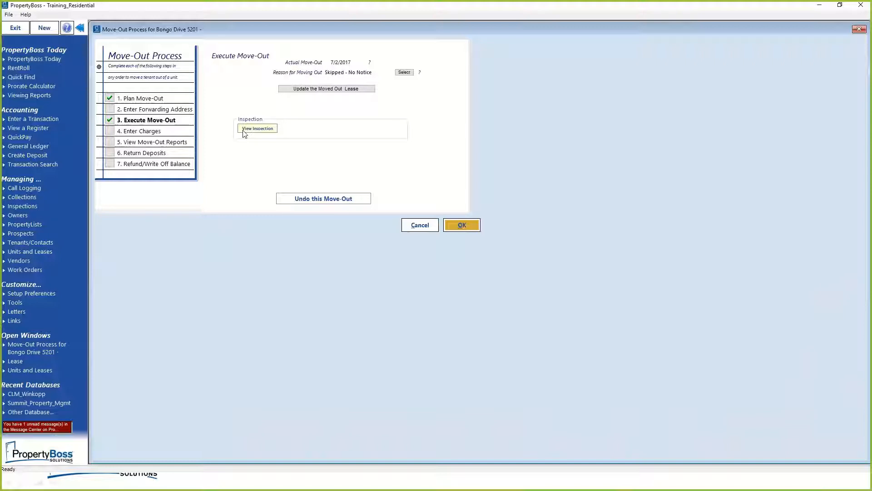
Add and apply a $200 Cleaning Fee charge with the comment "Above average mess" in the Enter Charges step, closing the move-out process
click(178, 130)
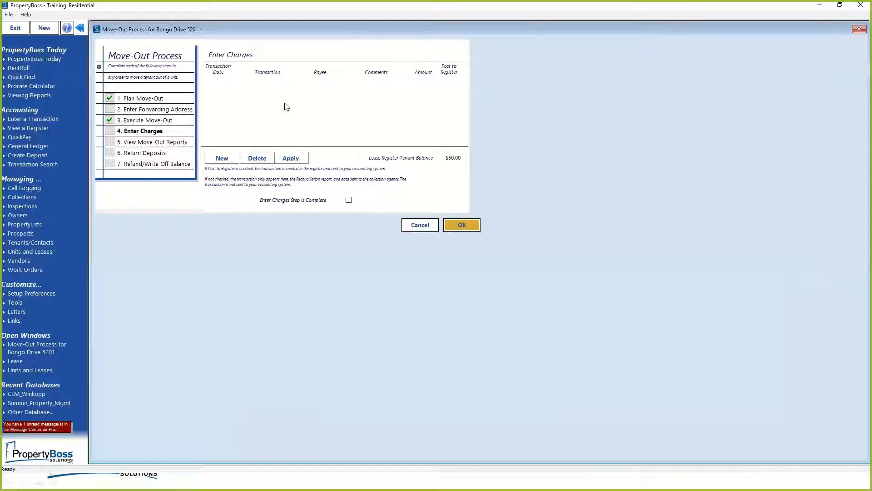
click(222, 157)
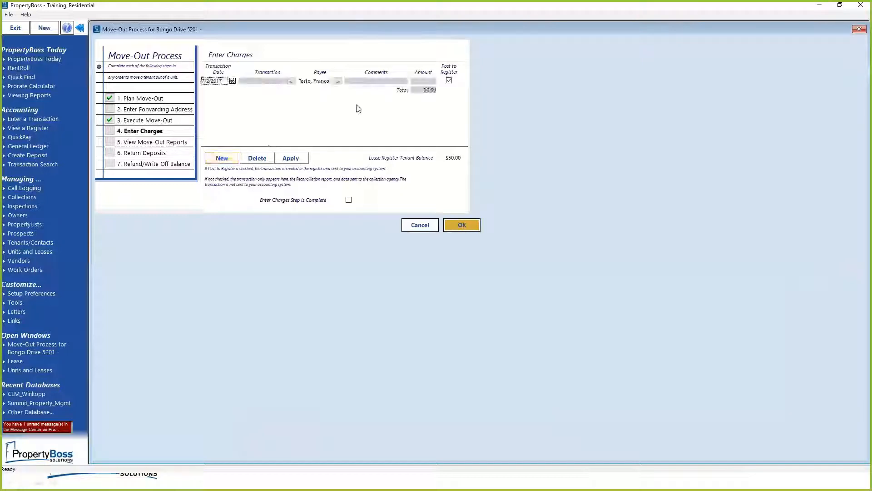
click(290, 82)
click(266, 121)
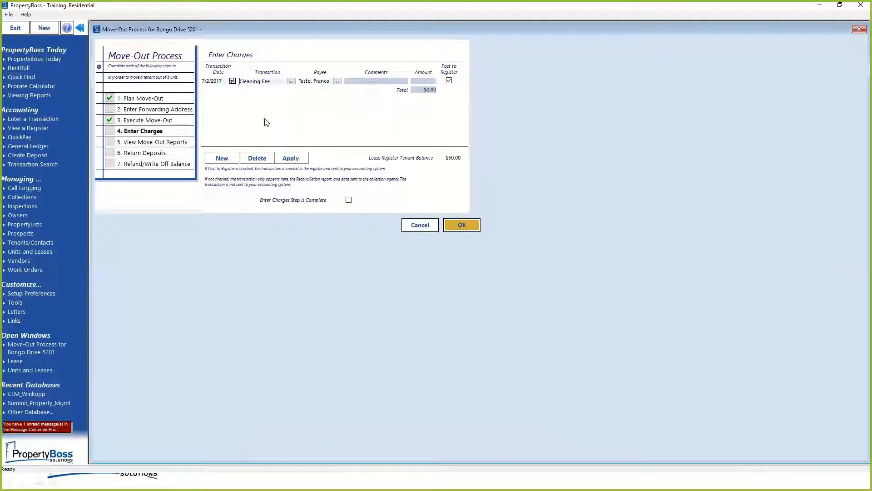
click(372, 81)
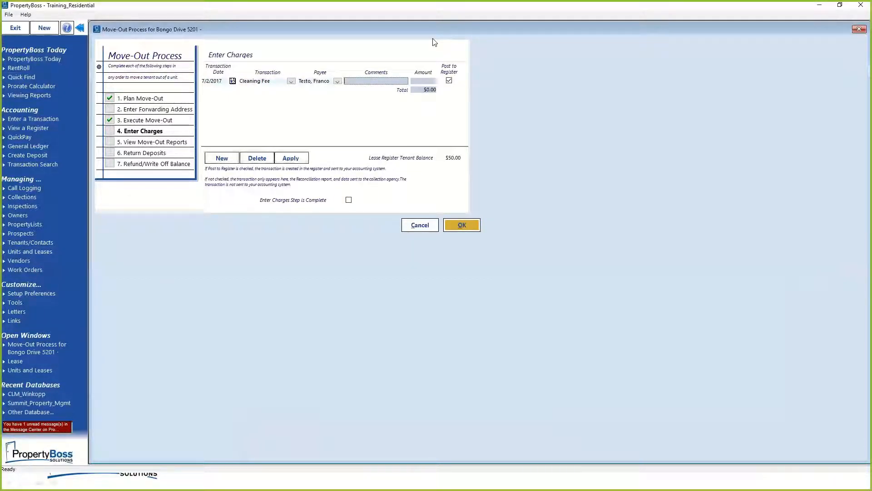
text(Above average mess)
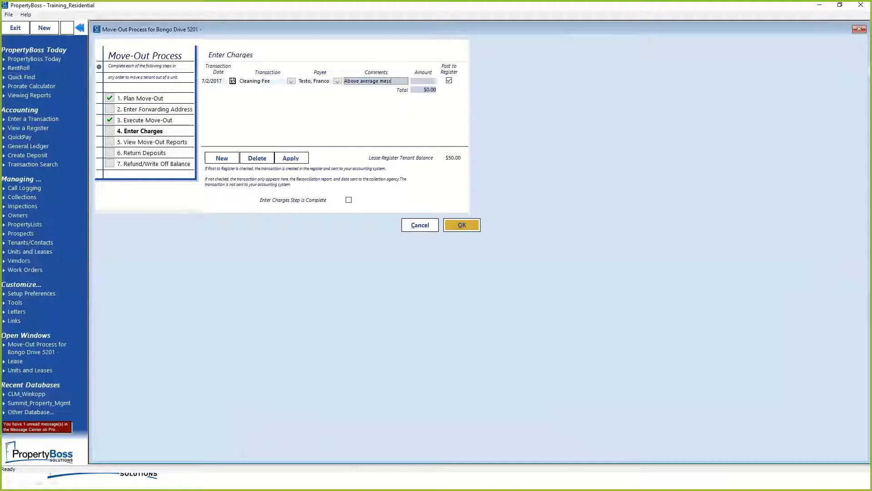
click(431, 82)
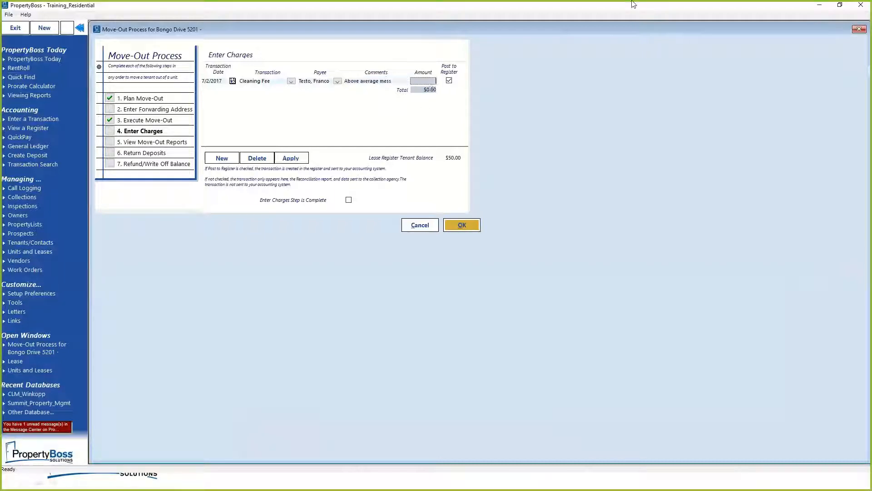
text(200)
click(291, 158)
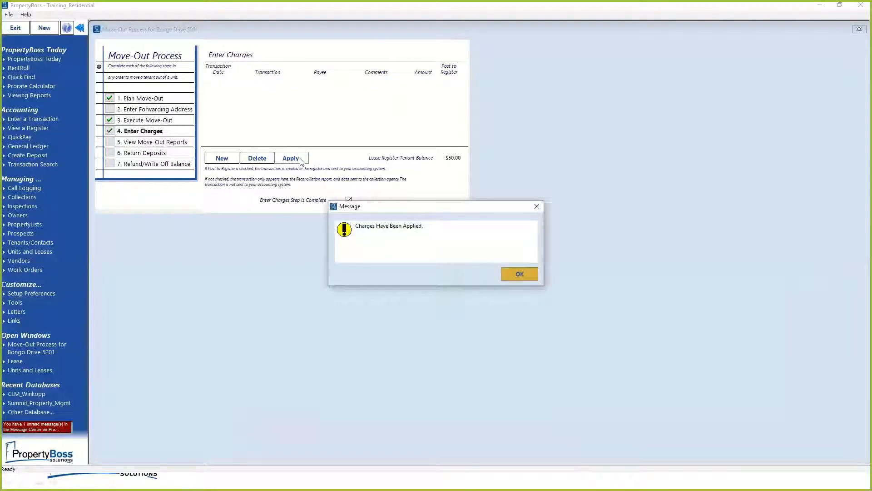
click(529, 272)
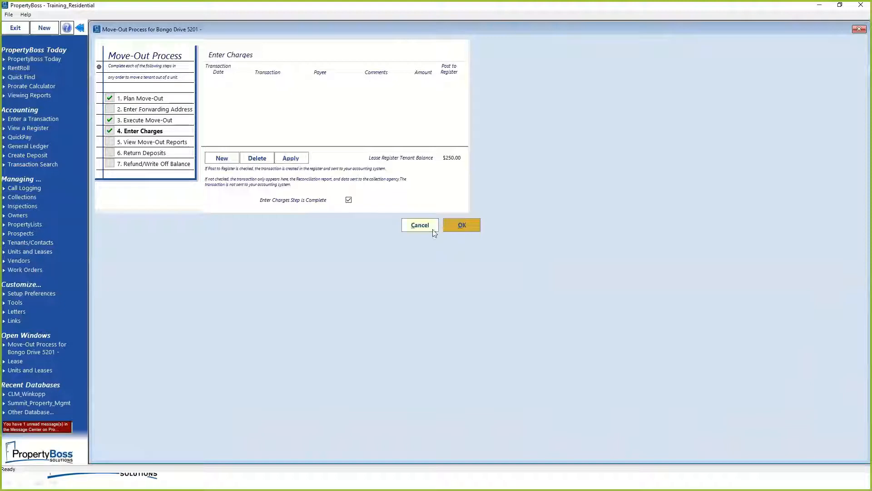
click(460, 225)
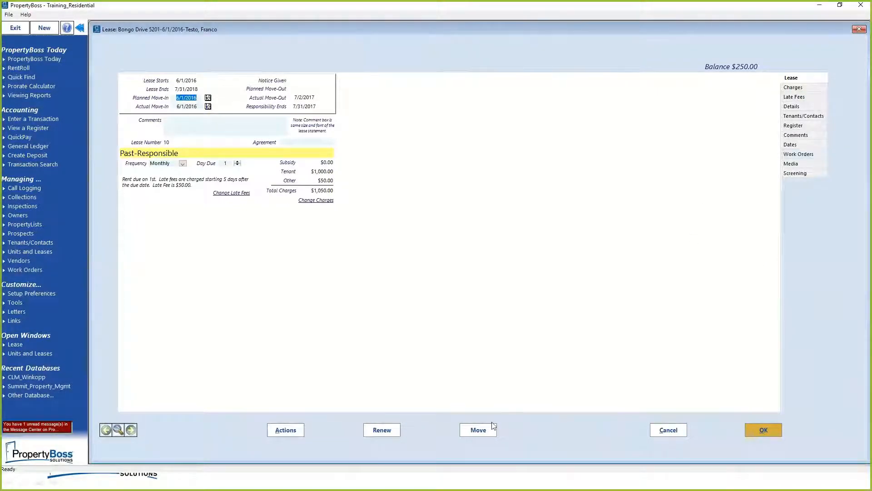
Review the July 2017 Cleaning Fee, Late Fee and Tenant Payment entries in the lease register
click(477, 430)
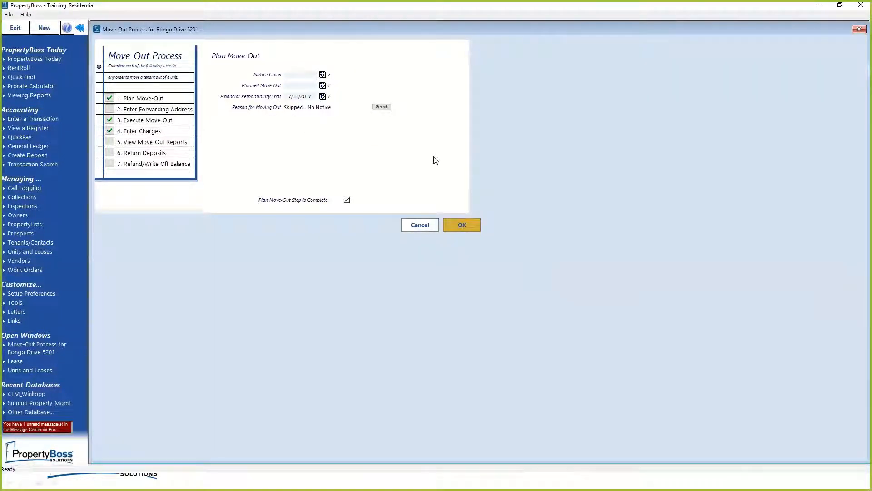
click(427, 228)
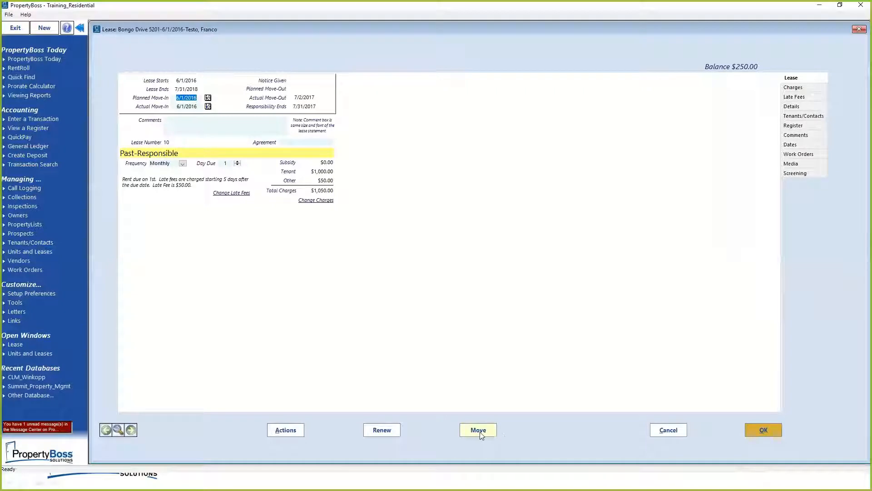
click(794, 127)
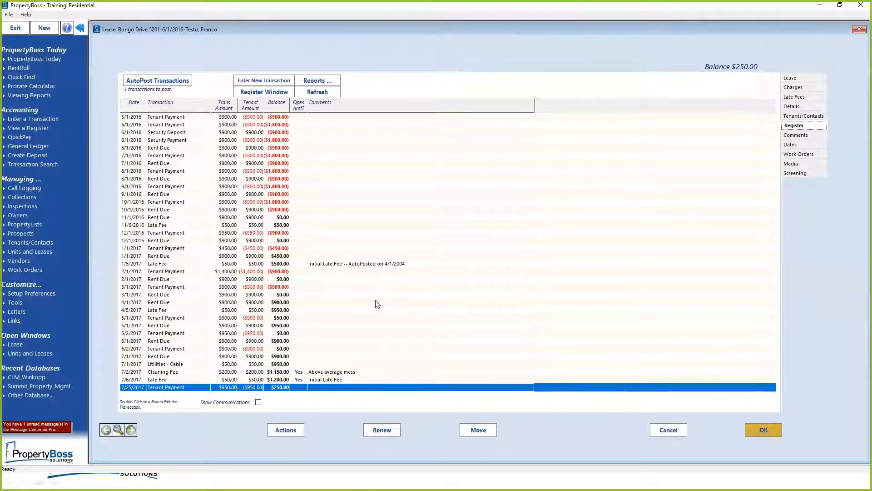
click(177, 372)
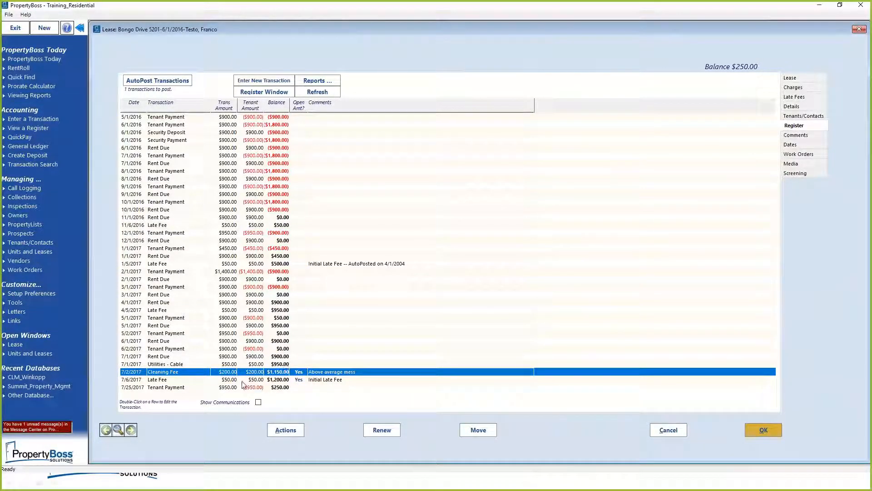
click(177, 380)
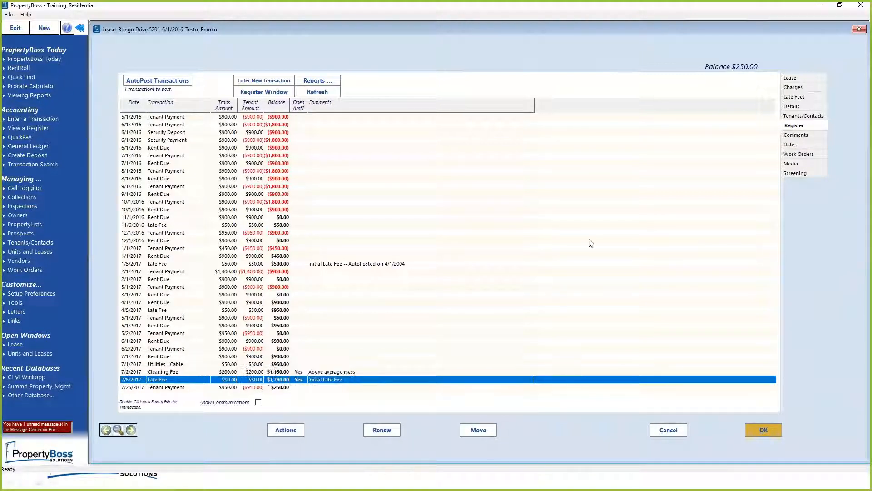
click(179, 387)
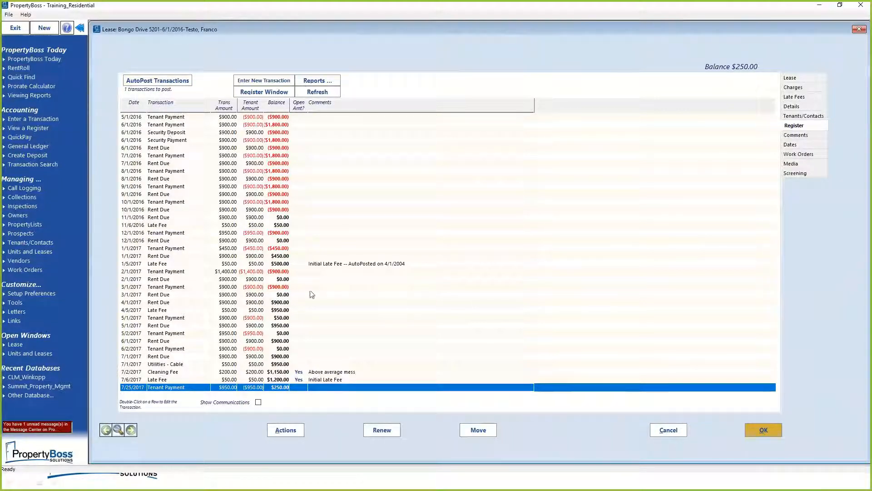
AutoPost the lease's scheduled Utilities - Cable transaction and close the transaction log preview
click(160, 81)
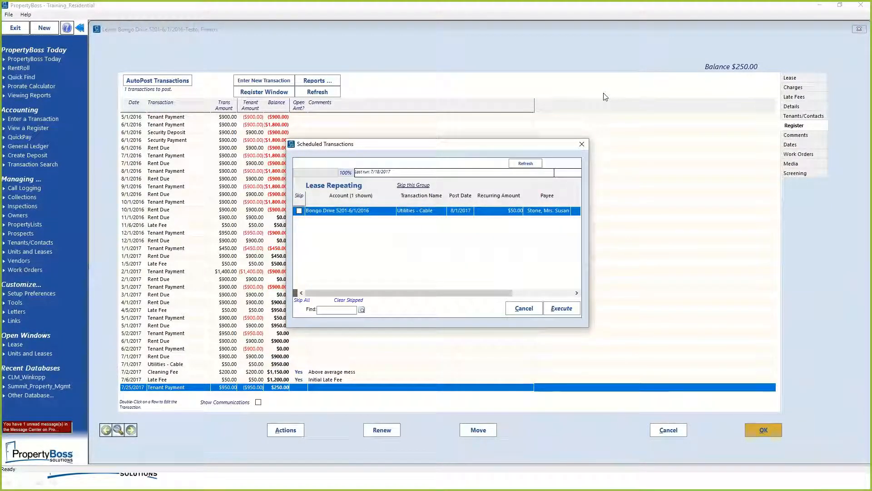
click(568, 309)
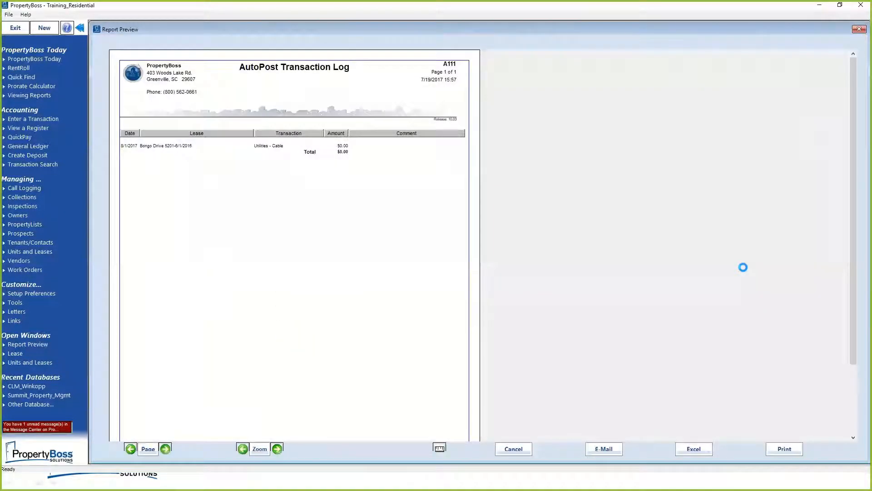
click(516, 450)
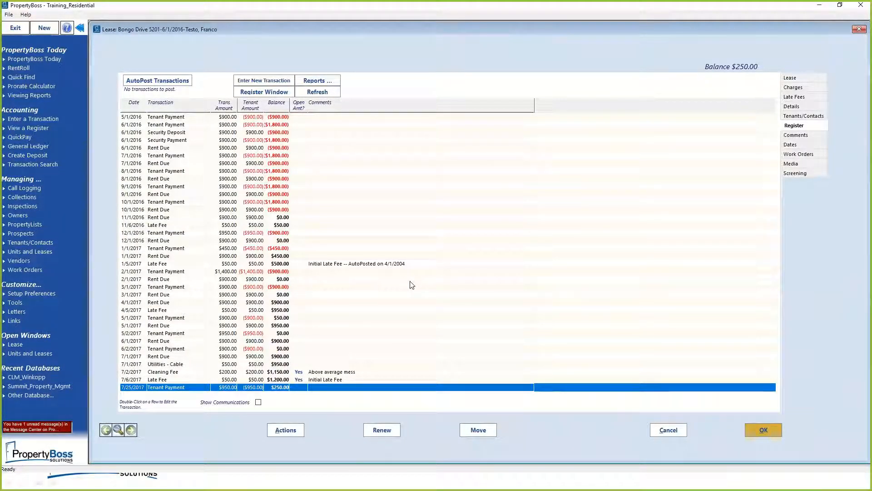
Record a new Damage Fee transaction of $5,500 on the lease and save it
click(763, 430)
click(284, 431)
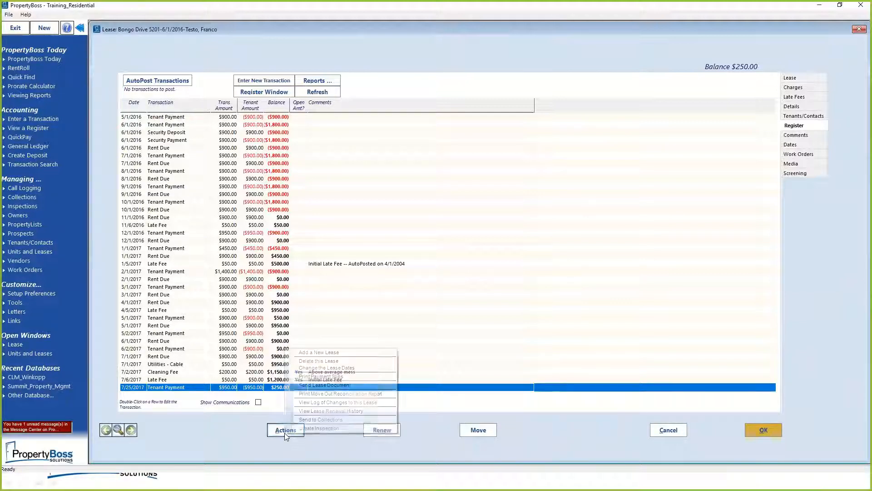
click(434, 155)
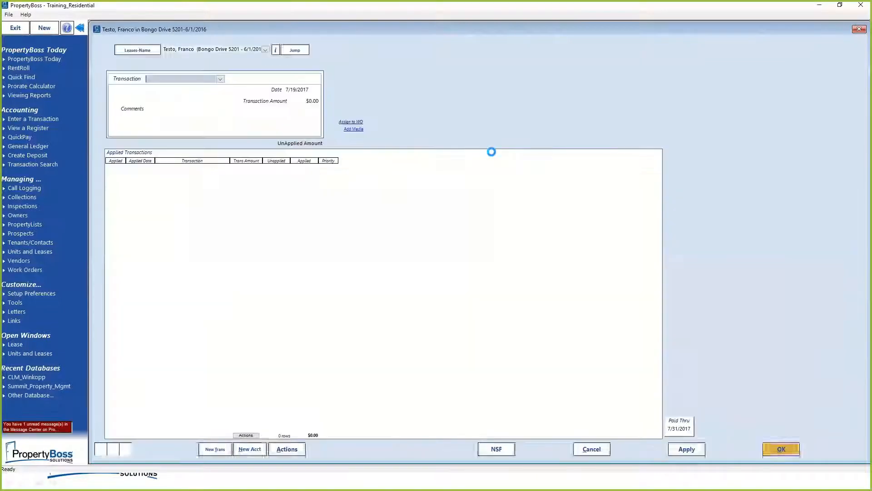
text(Damage Fee)
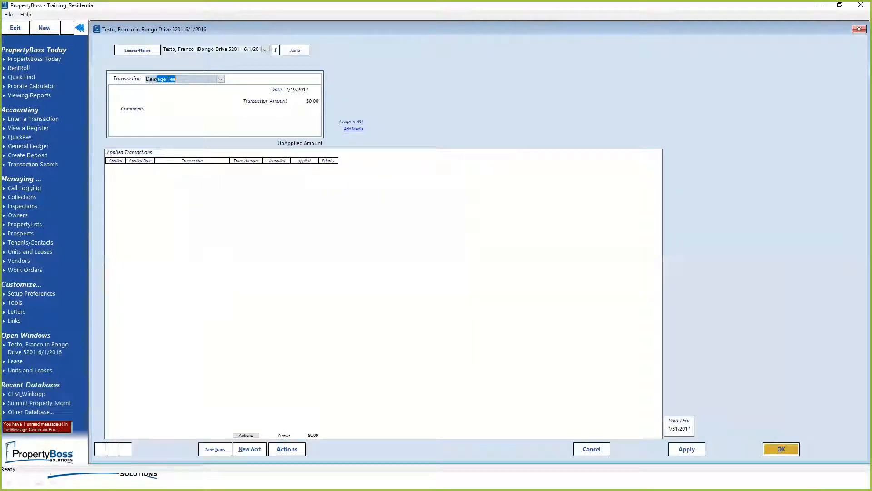
key(Tab)
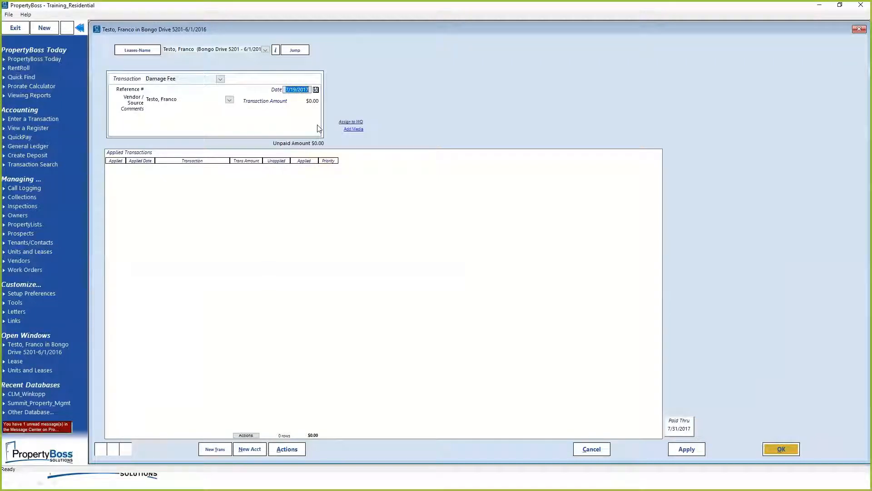
key(Tab)
key(Tab)
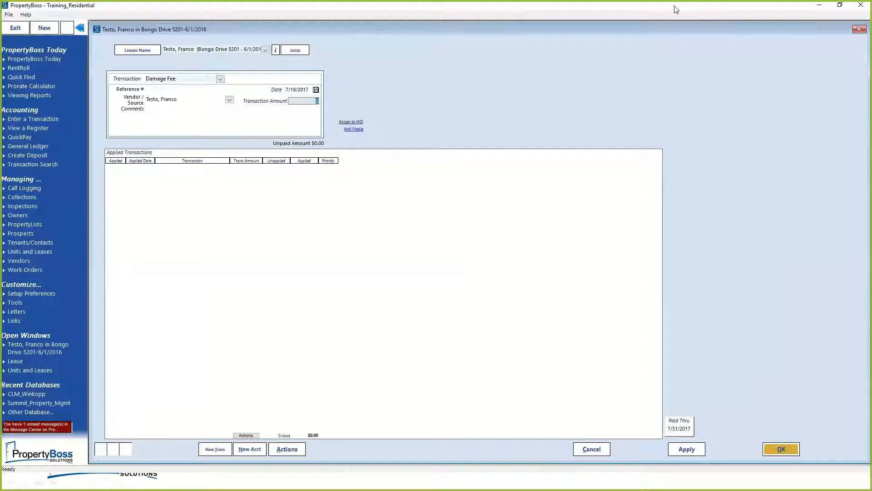
text(5500)
click(778, 449)
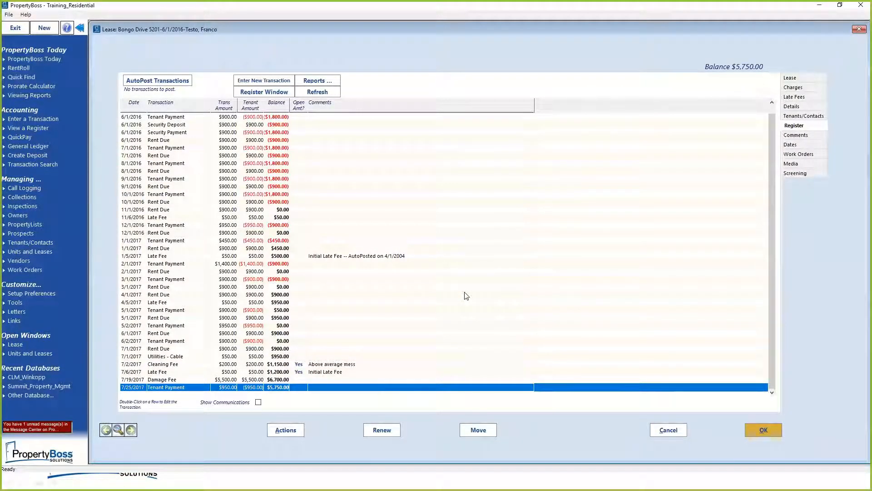
Check the Damage Fee, 7/25/2017 Tenant Payment, Cleaning Fee and July Late Fee entries in the lease register
click(221, 380)
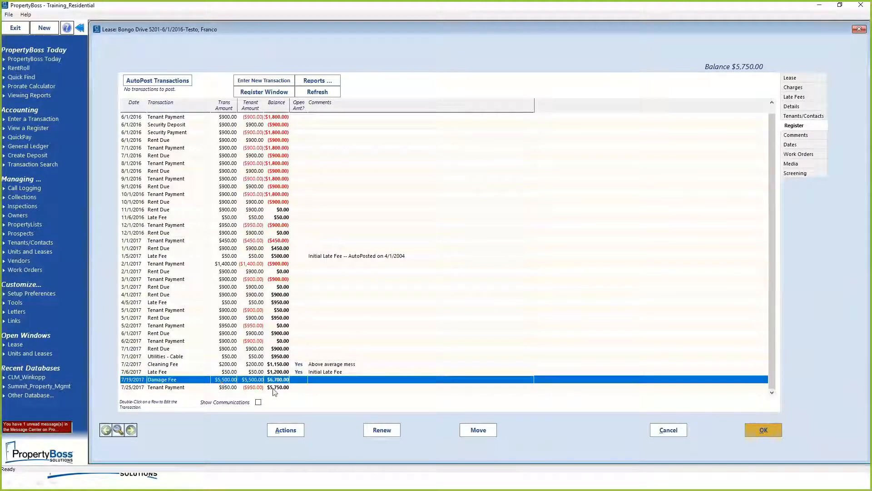
key(Down)
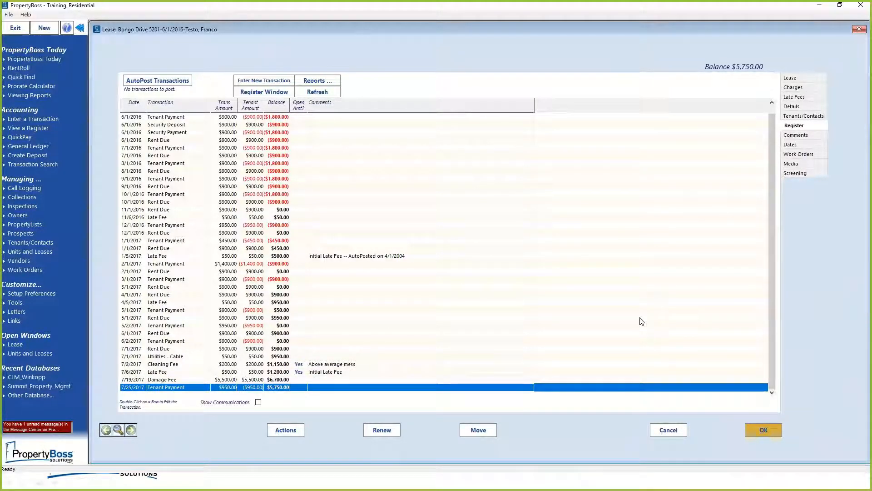
click(258, 364)
click(257, 373)
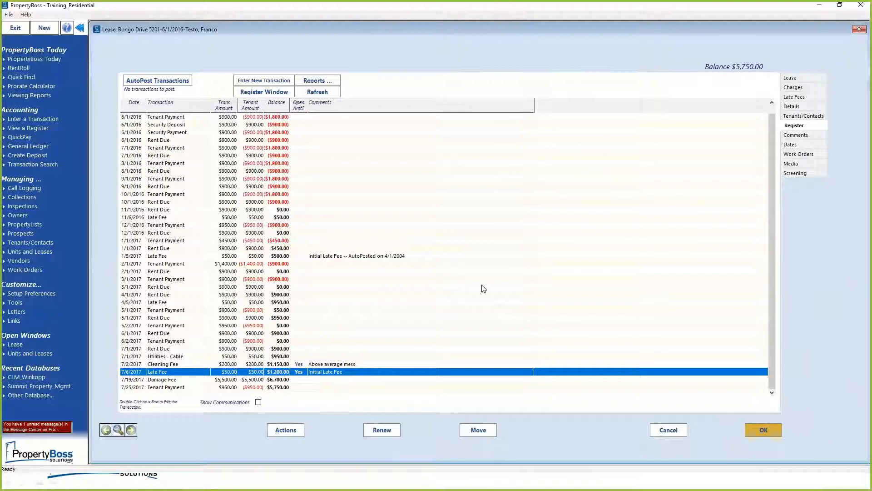
Open the 7/25/2017 Tenant Payment and unapply it from the 7/1/2017 Rent Due and Utilities - Cable charges
click(193, 387)
double_click(193, 388)
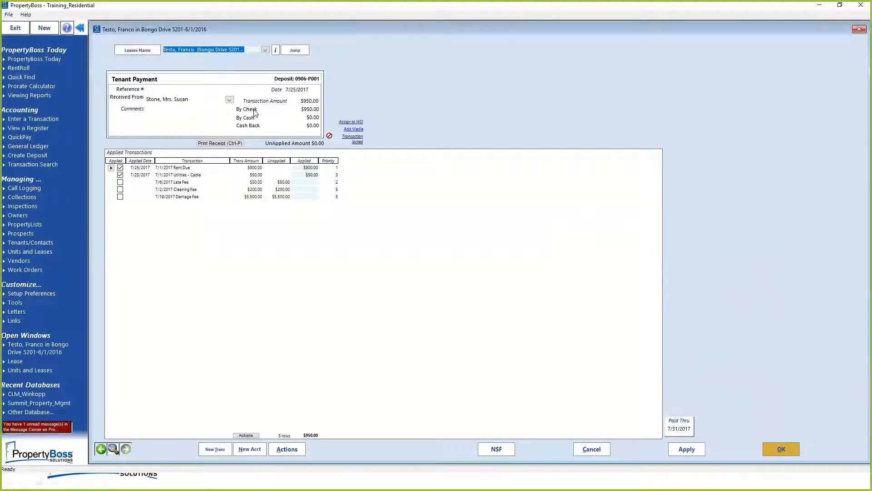
click(120, 169)
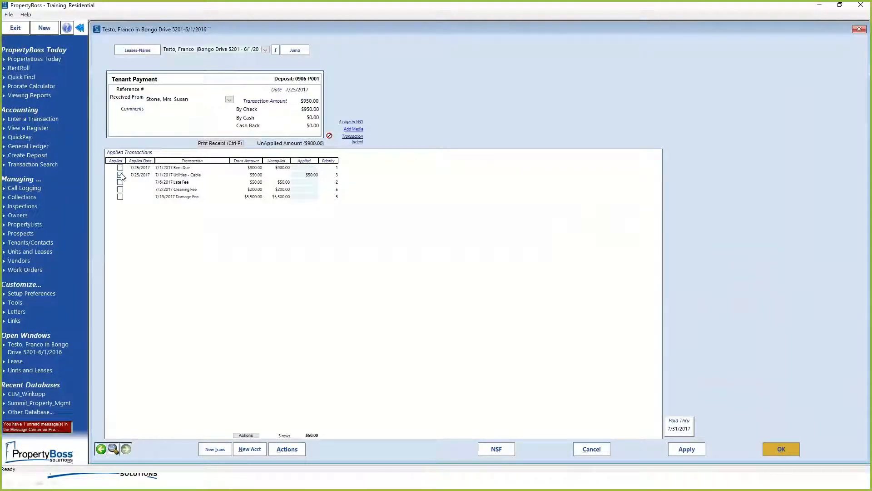
click(120, 175)
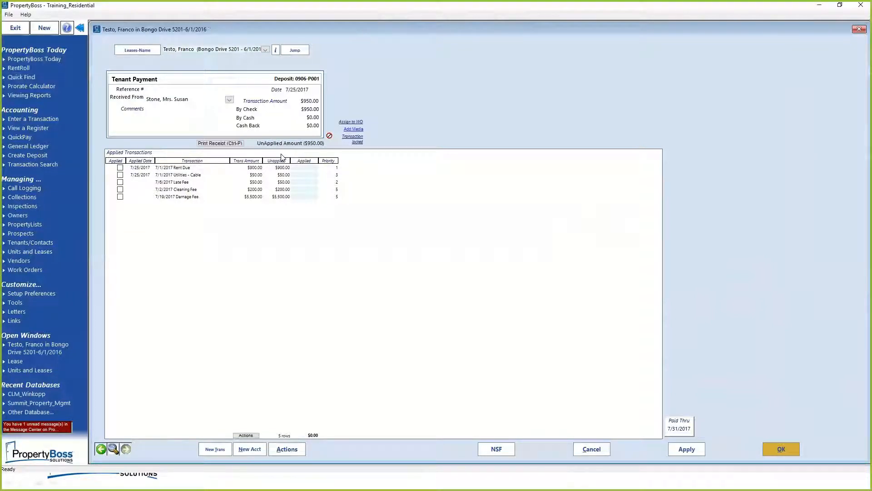
Try applying the tenant payment to the 7/19/2017 Damage Fee and the 7/2/2017 Cleaning Fee
click(121, 196)
click(120, 189)
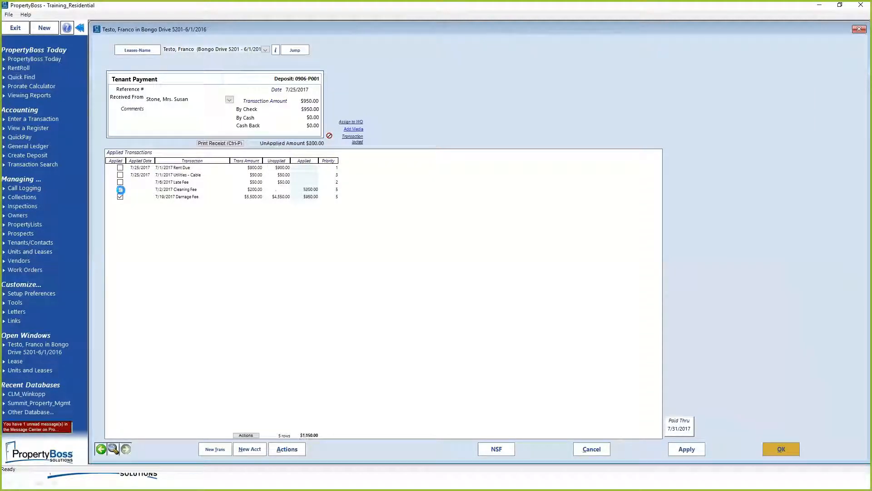
click(121, 189)
click(121, 197)
Reapply the tenant payment to the 7/1/2017 Rent Due and Utilities - Cable charges and save it
click(120, 167)
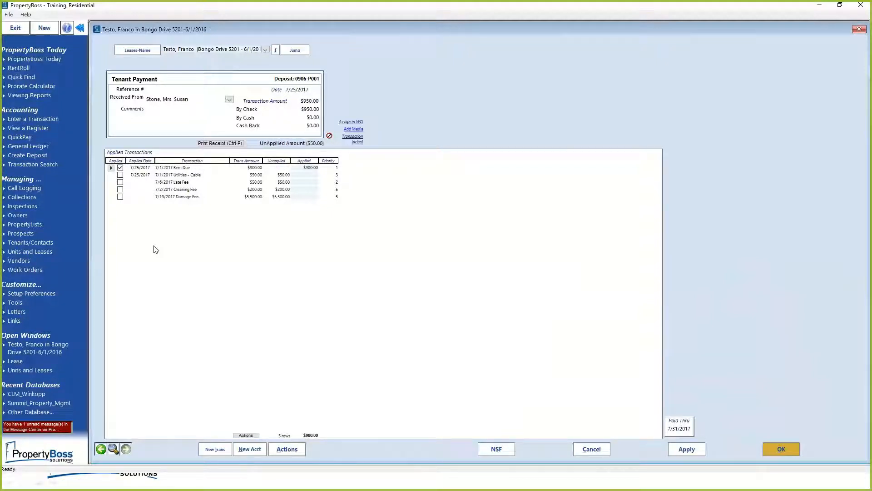
click(120, 175)
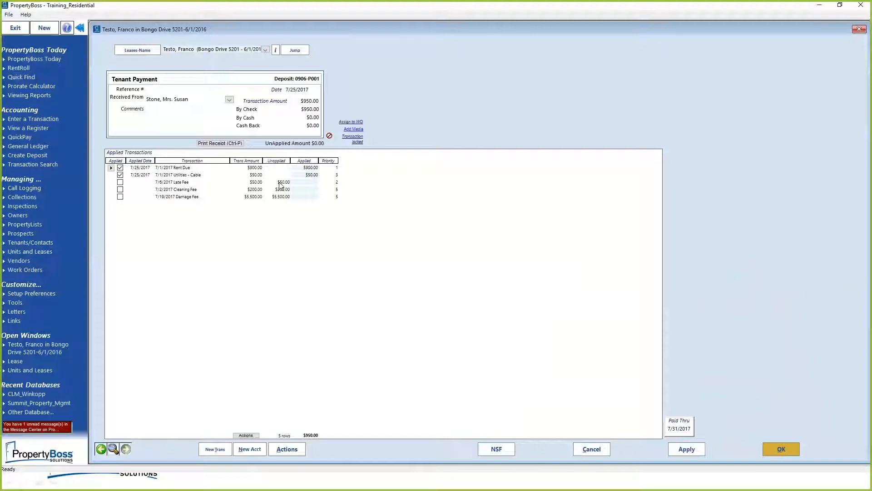
click(782, 449)
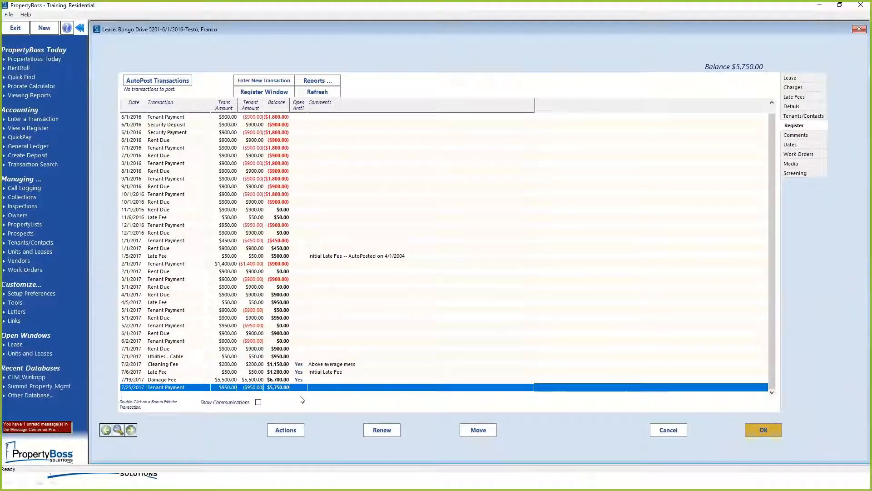
Reopen the lease's move-out process
click(478, 432)
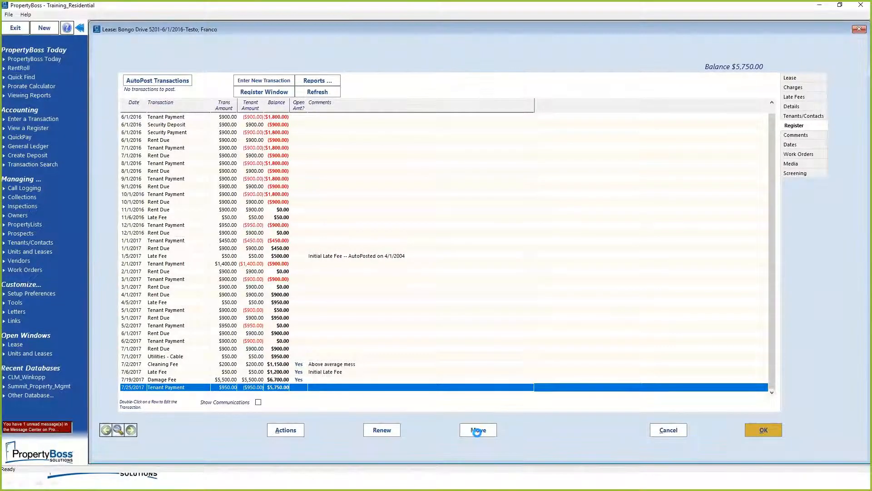